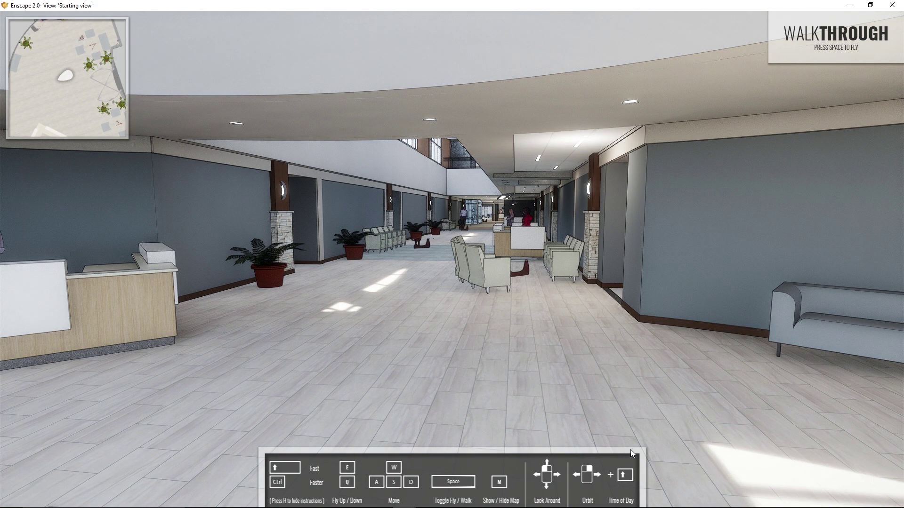
- Hide the navigation instructions, and switch the mini map off and back on
key("h")
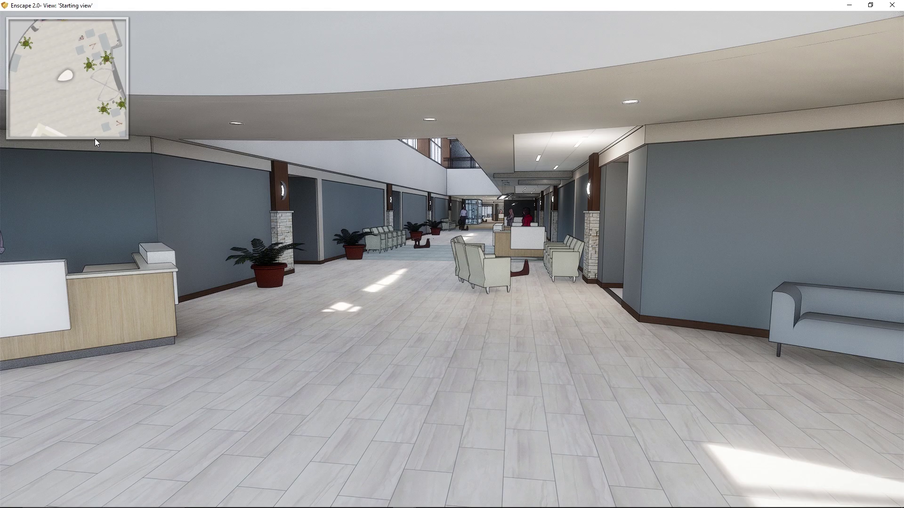
key("m")
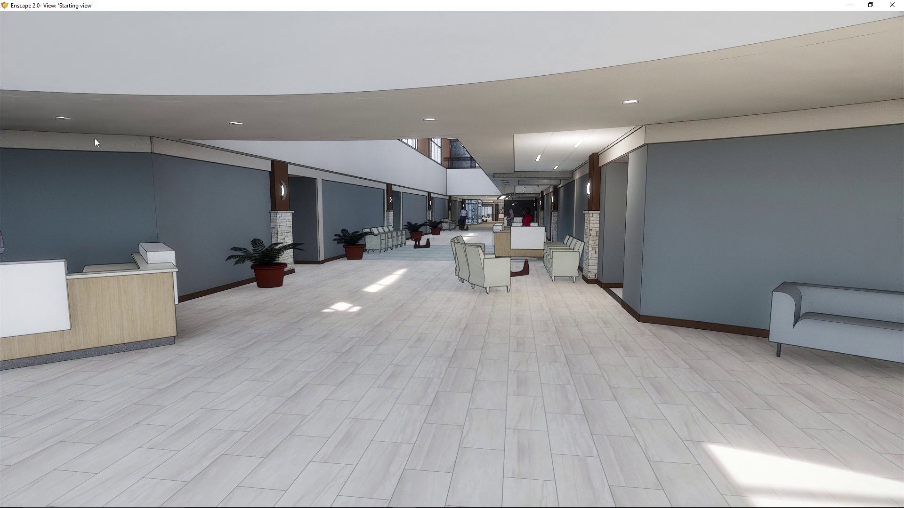
key("m")
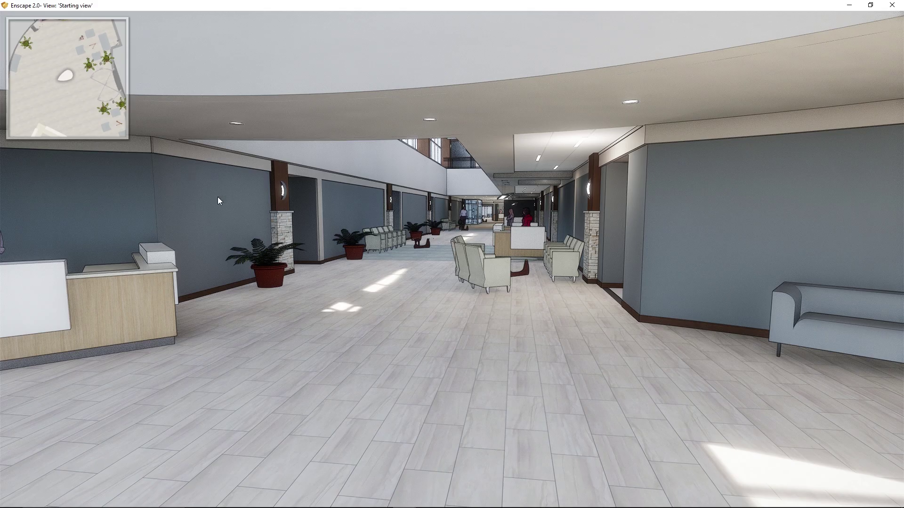
- Walk forward and back through the lobby and turn the view towards the reception desk
left_click_drag(218, 197, 321, 188)
key("w")
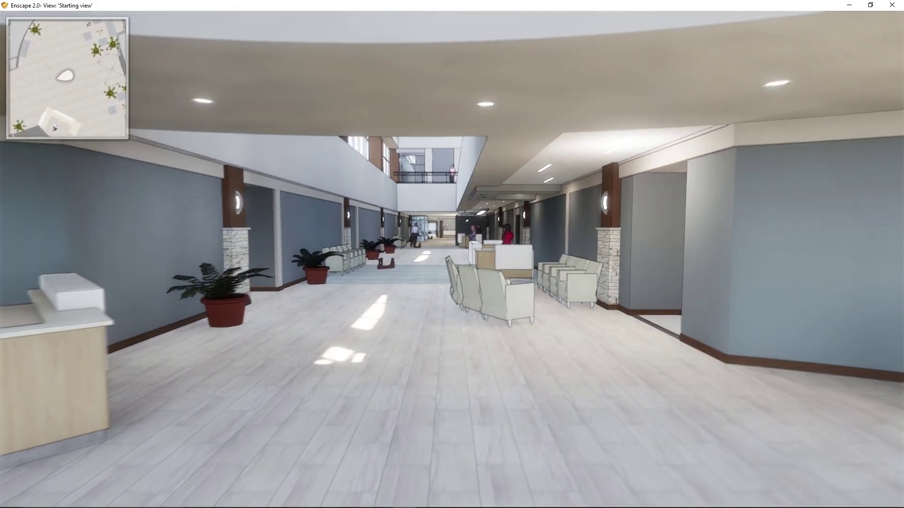
key("s")
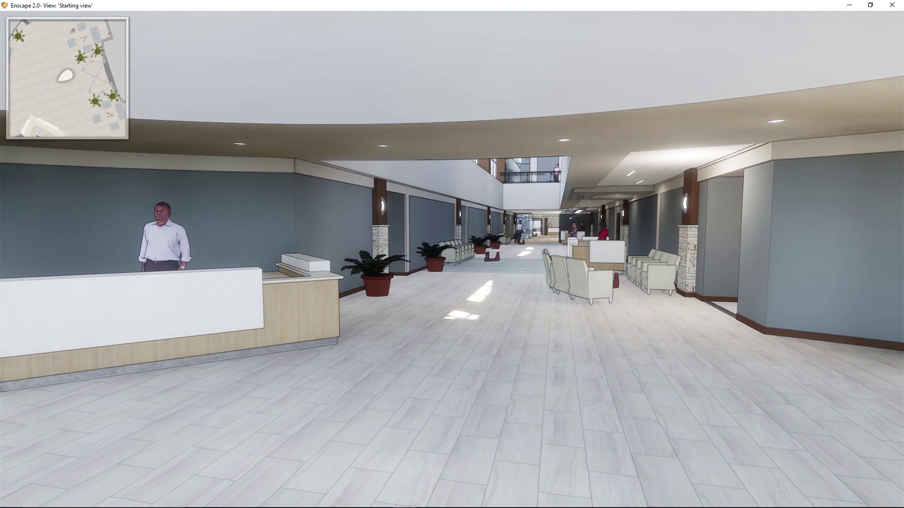
left_click_drag(288, 208, 239, 207)
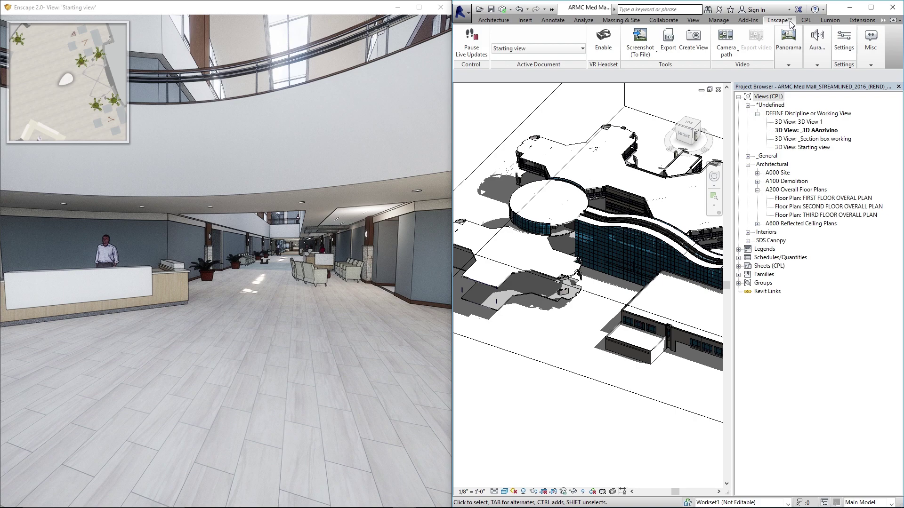
- In the Enscape input settings, set Mouse Smoothing to 1.50 and Movement Smoothing to 0.00
left_click(845, 47)
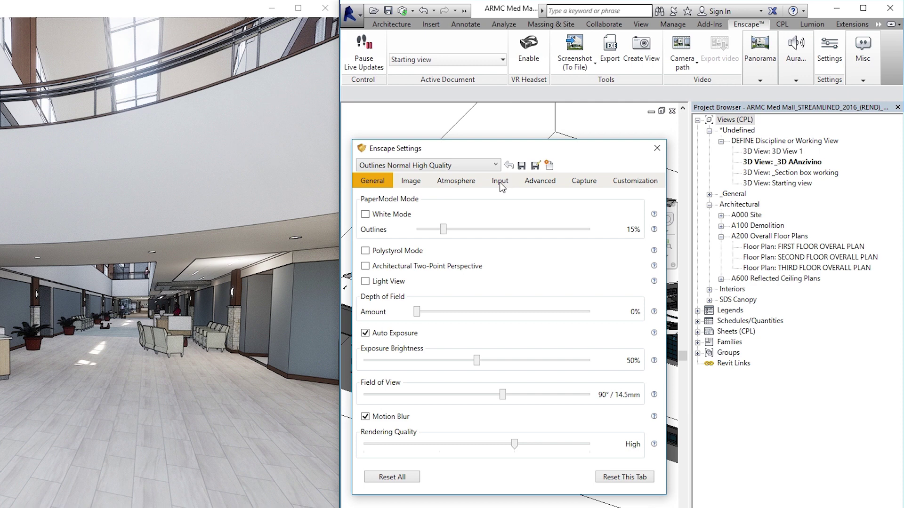
left_click(500, 181)
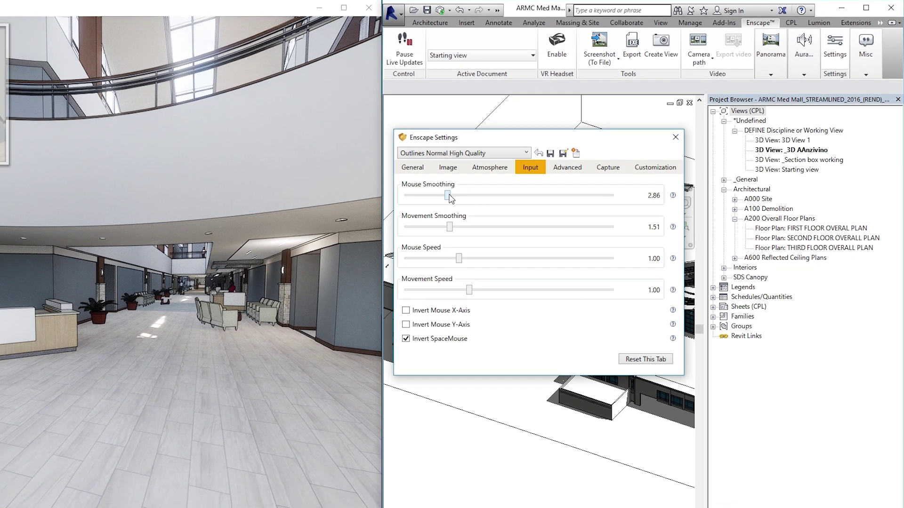
left_click_drag(449, 197, 415, 195)
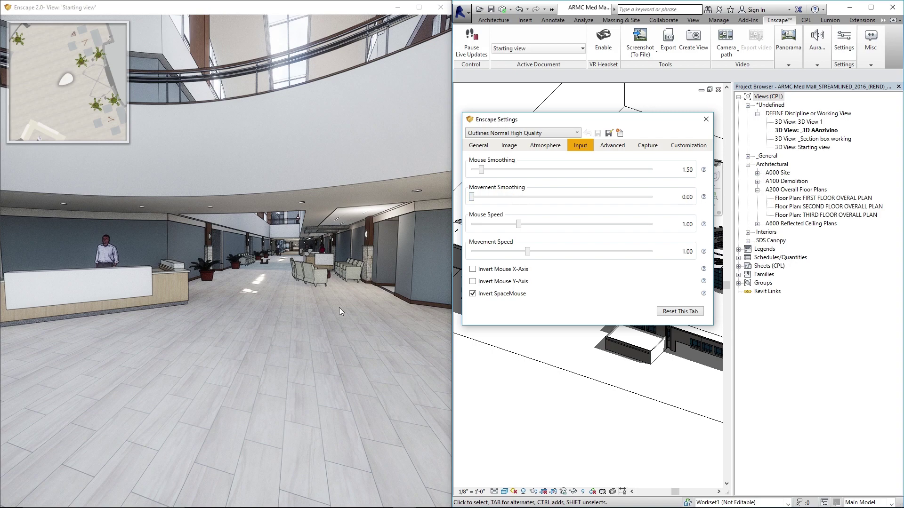
- Set Mouse Smoothing to 9.02 and test how the view turns around the lobby
left_click_drag(226, 254, 231, 235)
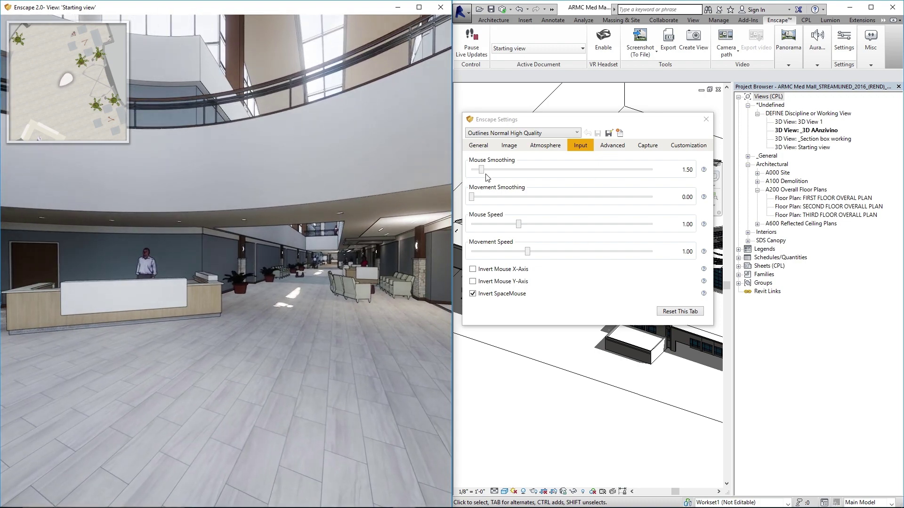
left_click_drag(243, 306, 202, 295)
key("Right")
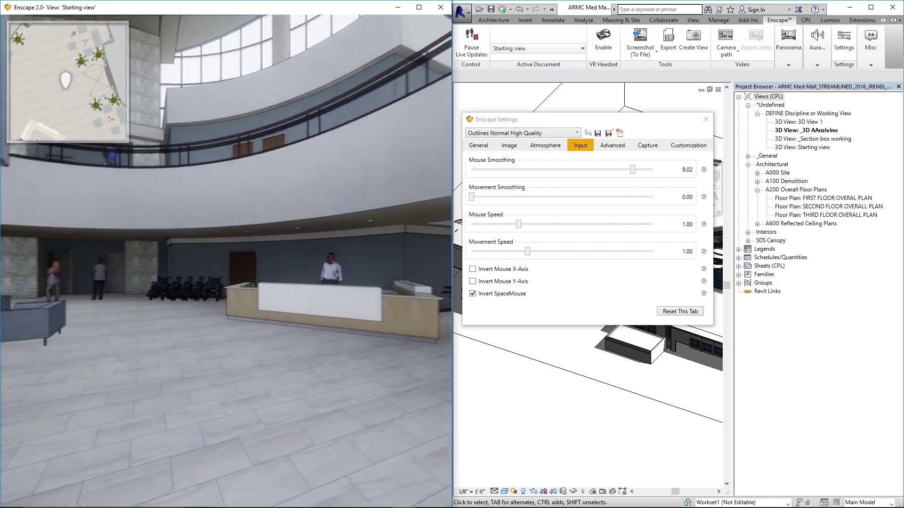
key("Up")
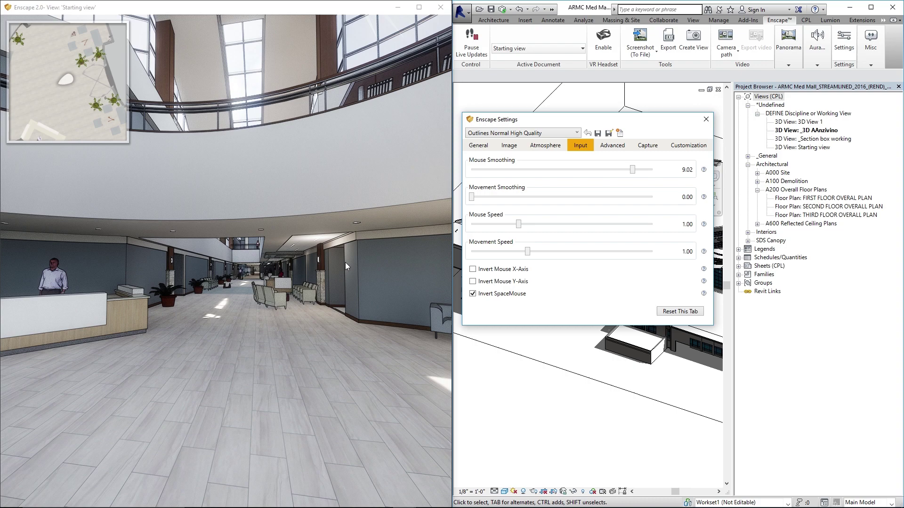
- Walk forward and sideways in the lobby to test movement without smoothing
key("w")
mouse_move(313, 282)
left_mouse_down()
mouse_move(278, 279)
mouse_move(369, 255)
mouse_move(331, 273)
mouse_move(190, 273)
mouse_move(390, 276)
mouse_move(302, 275)
left_mouse_up()
key("a")
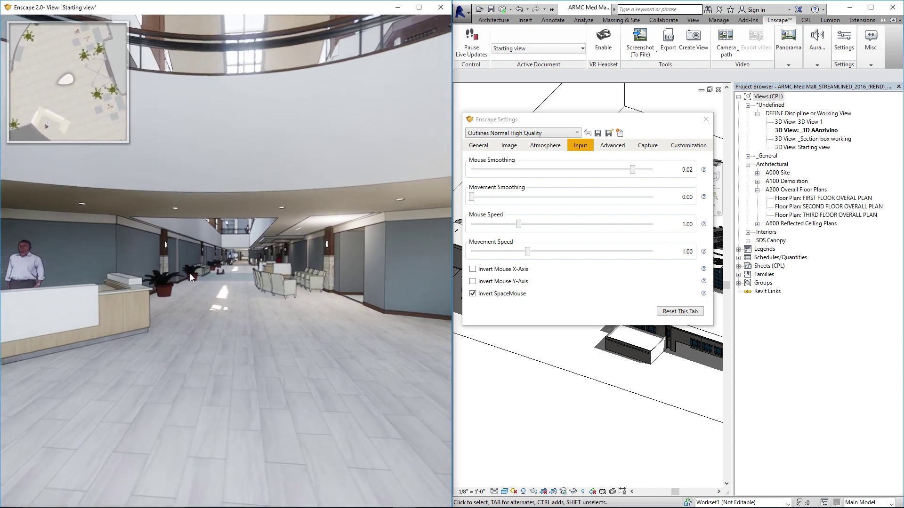
- Set Movement Smoothing to 4.90 and test it by walking forward, sideways and back in the lobby
left_click_drag(472, 197, 585, 196)
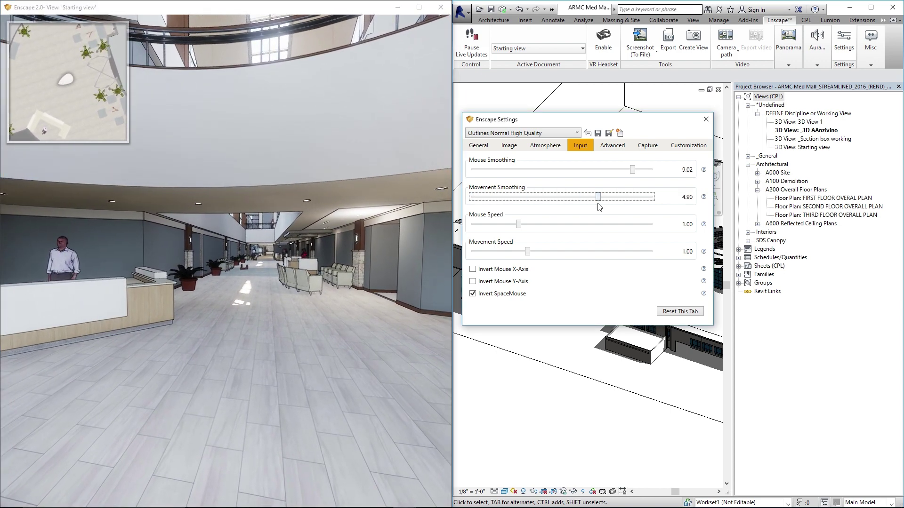
left_click_drag(295, 350, 238, 349)
key("a")
key("w")
key("w")
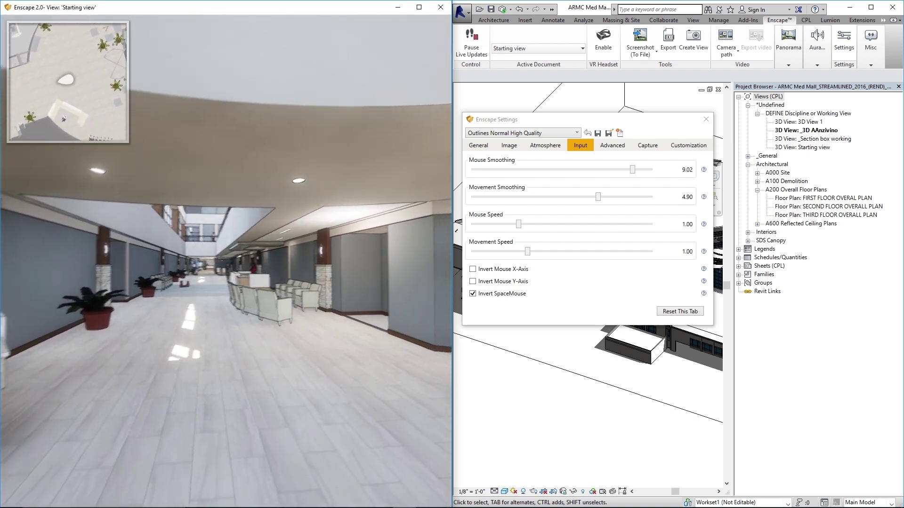
key("s")
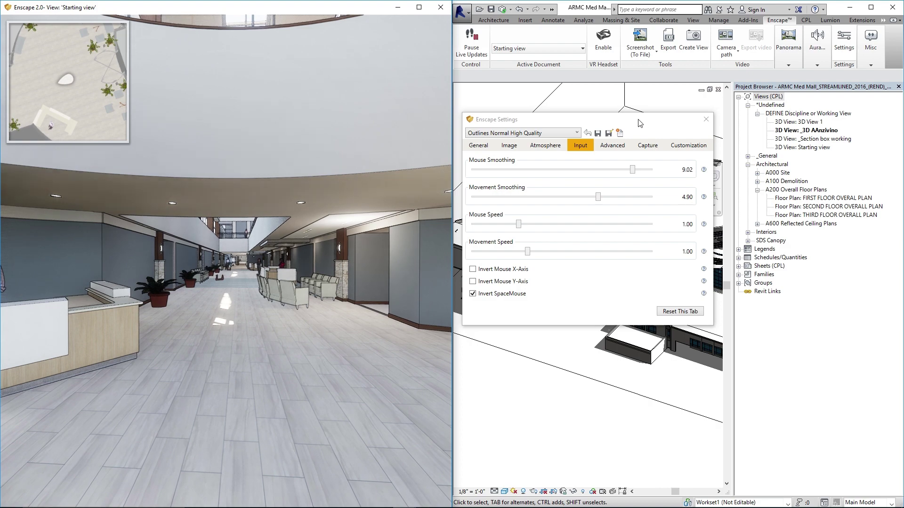
- Walk through the lobby, turning past the entrance and reception desk, and continue to the seating in the corridor
left_click_drag(639, 122, 641, 125)
left_click(276, 315)
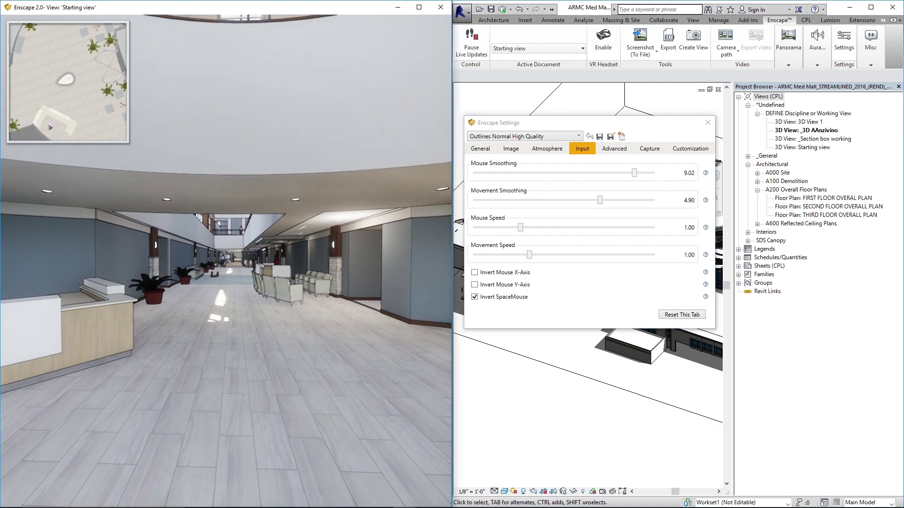
key("w")
left_click_drag(293, 309, 192, 349)
key("w")
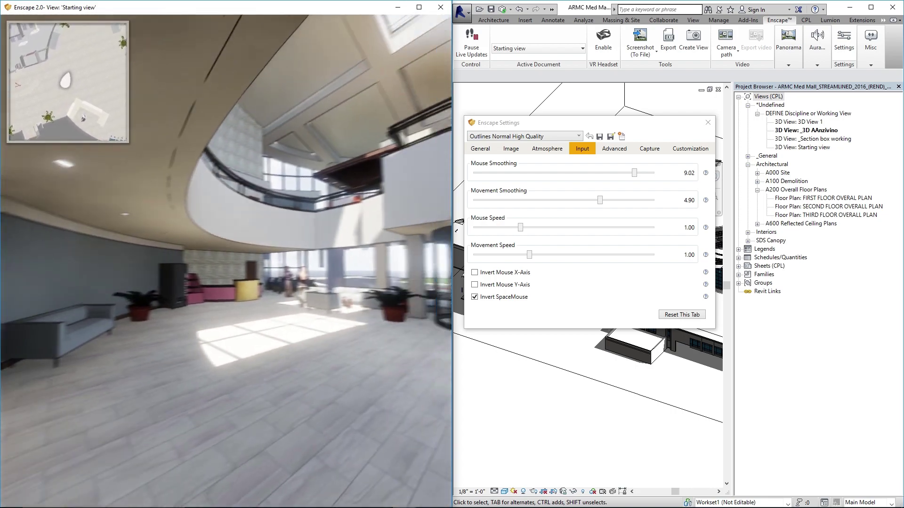
key("w")
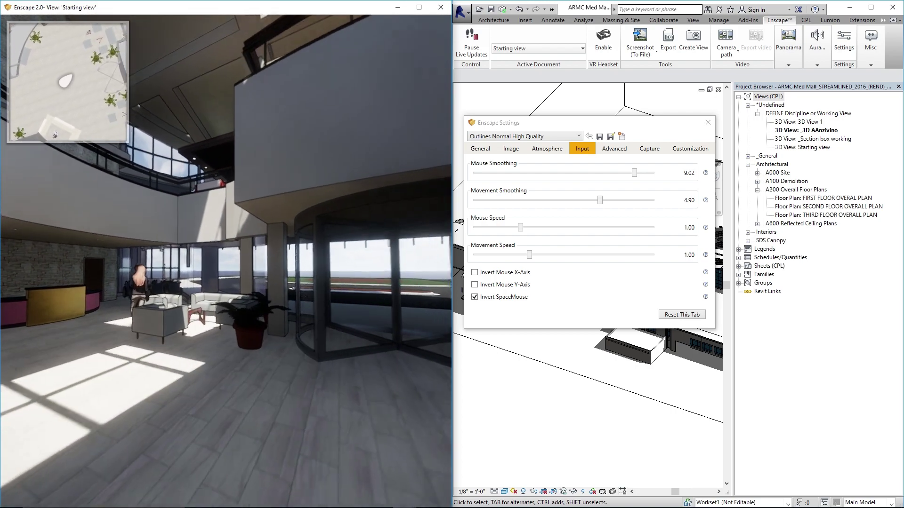
key("w")
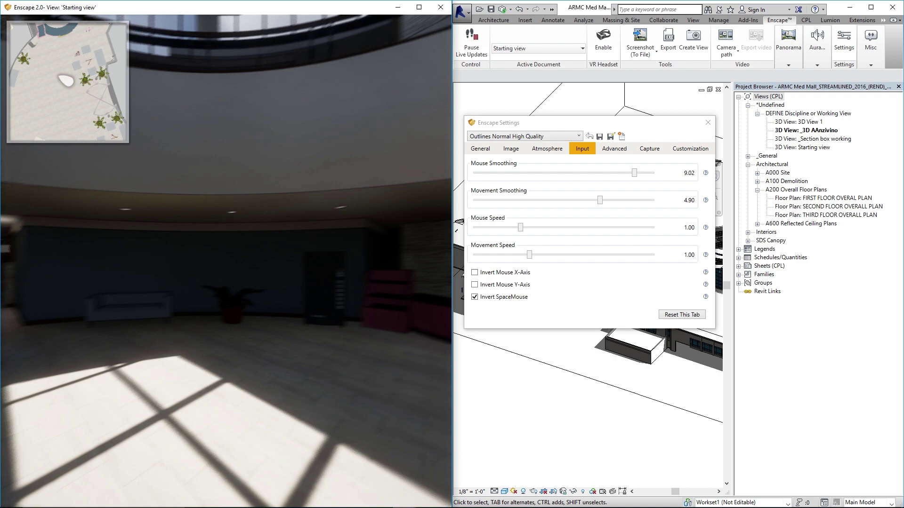
key("w")
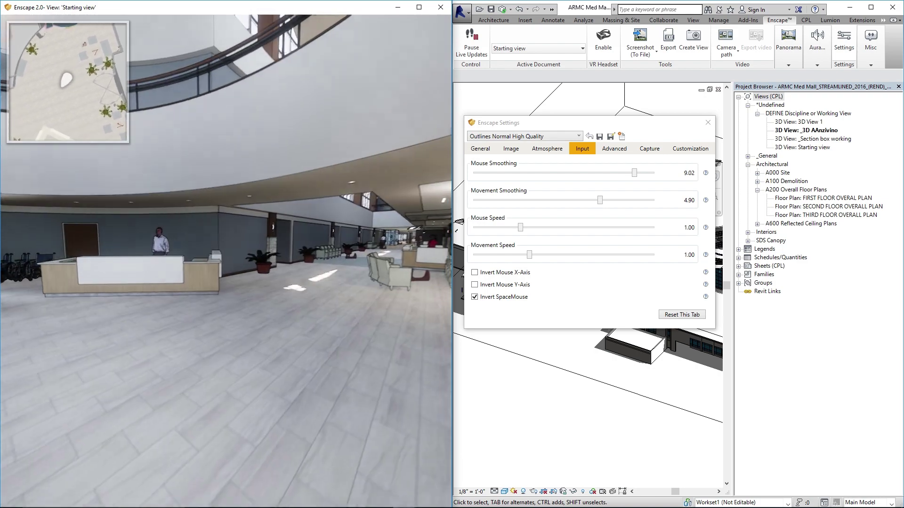
key("w")
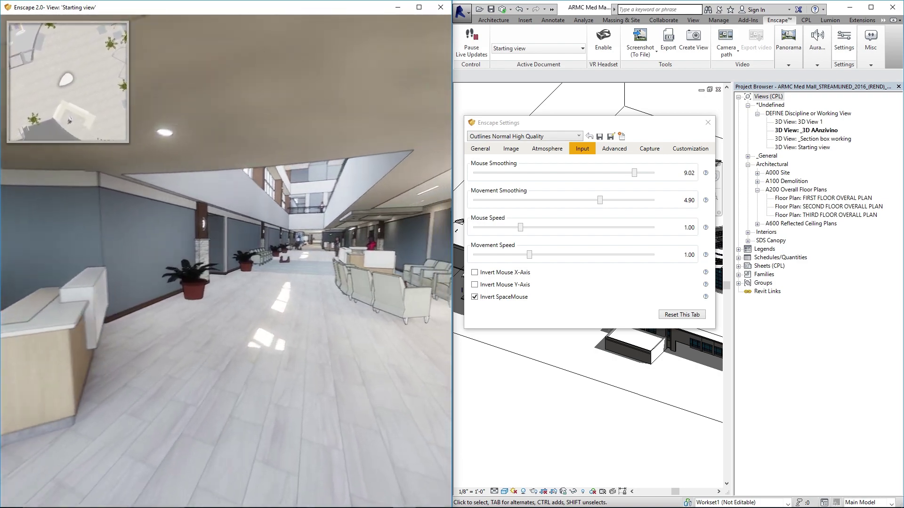
key("w")
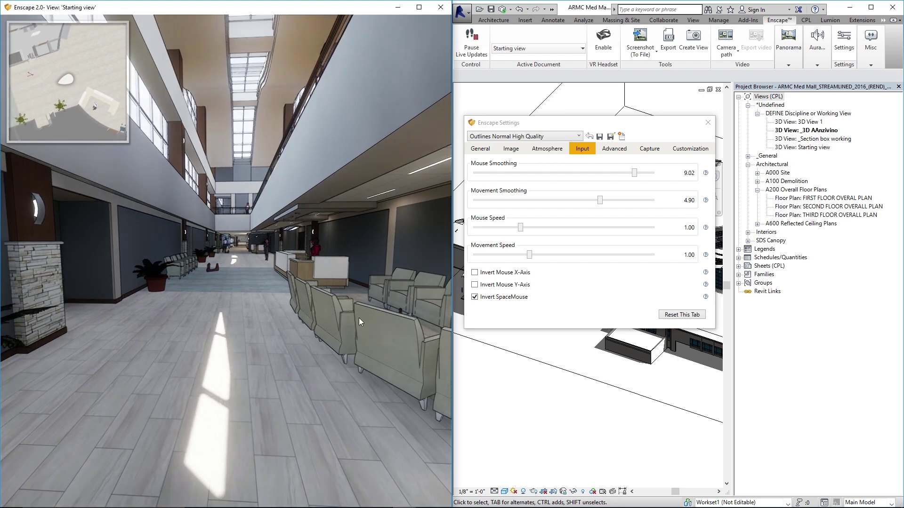
- Set Movement Speed to 0.41 and test it by walking around the second reception desk in the corridor
left_click_drag(530, 257, 526, 257)
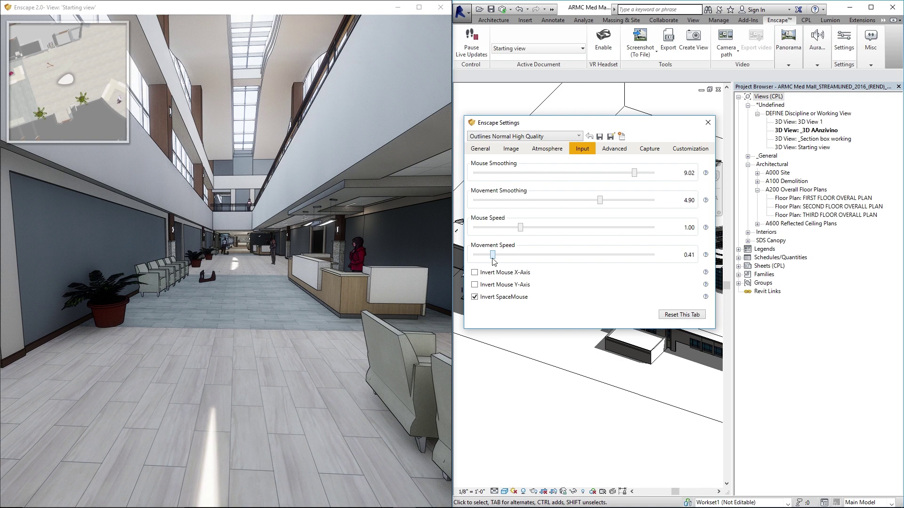
key("w")
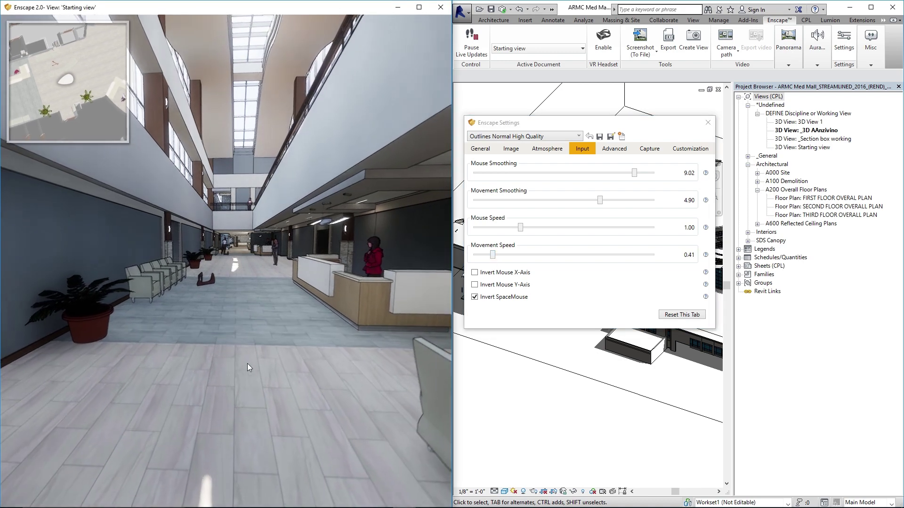
key("w")
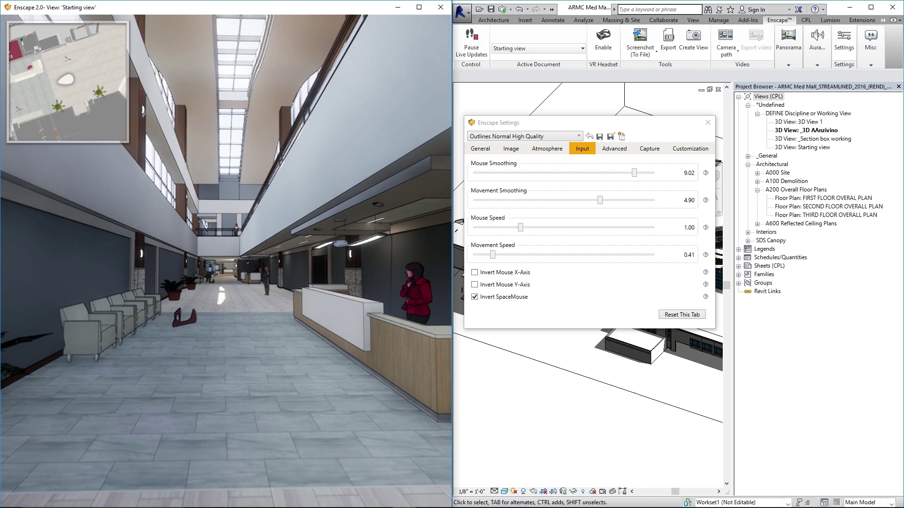
key("w")
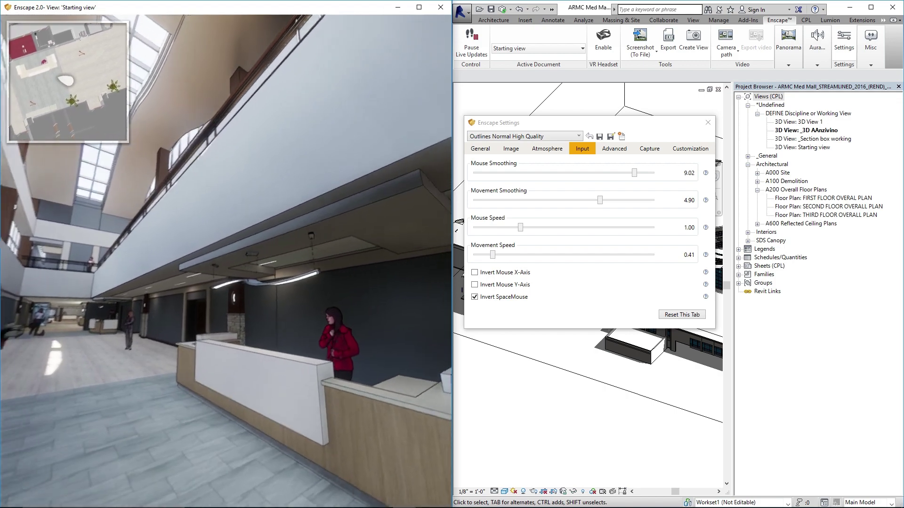
key("a")
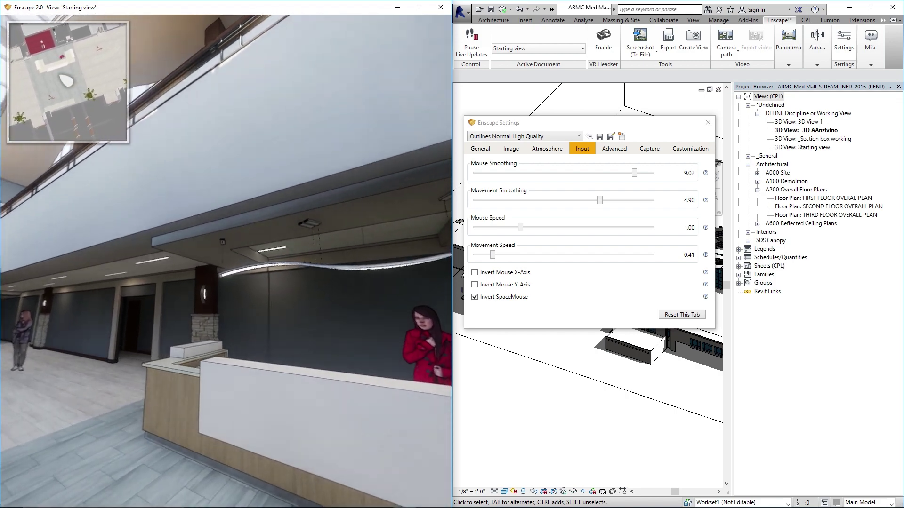
key("a")
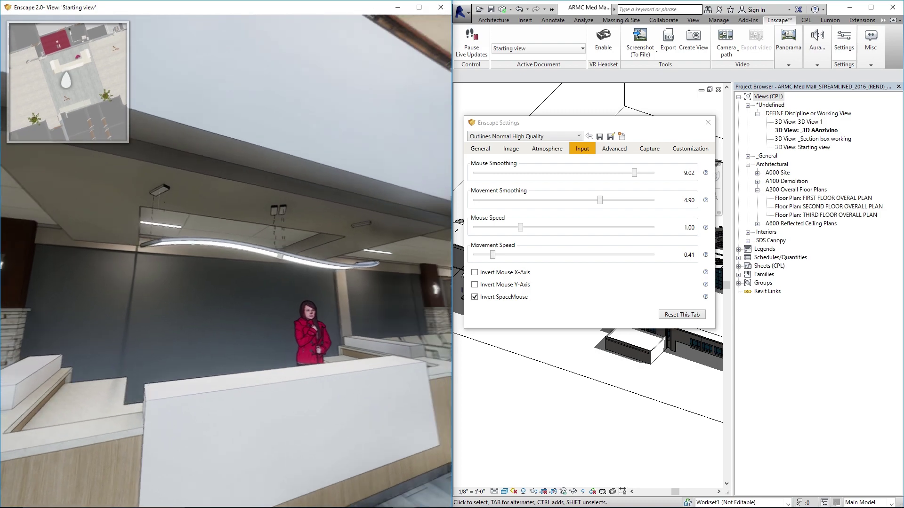
key("s")
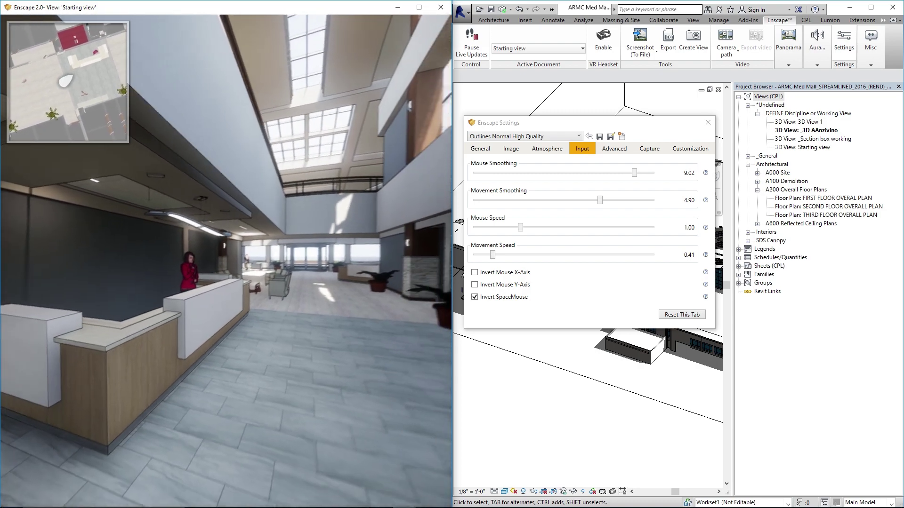
key("w")
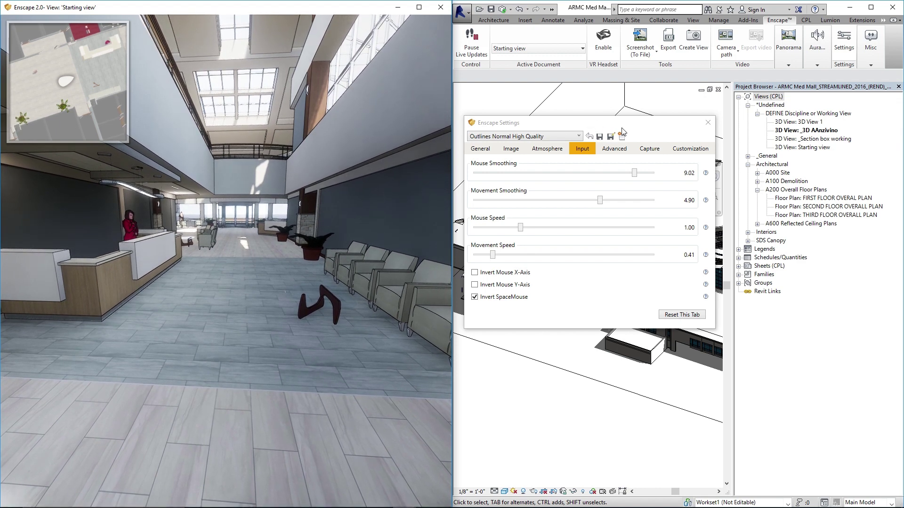
- Save the current settings as a new preset named Screen Record and close the settings
left_click_drag(614, 126, 617, 124)
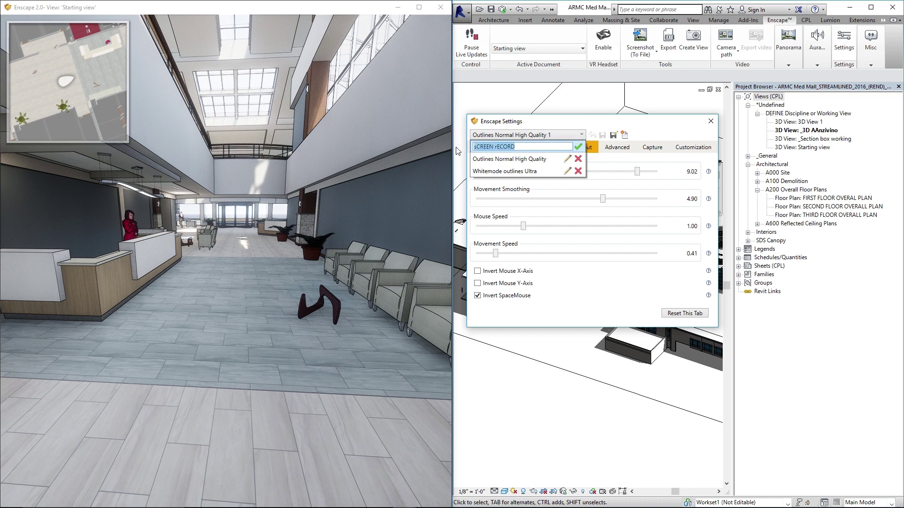
type("Scr")
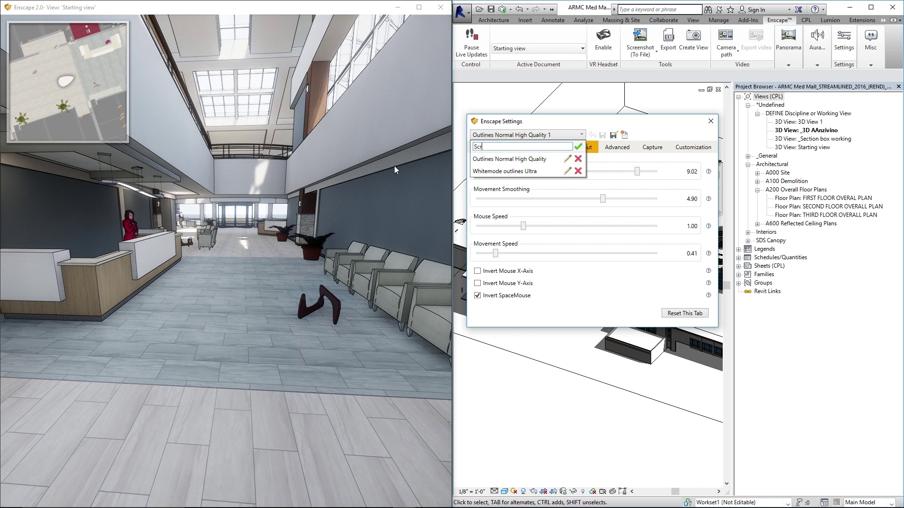
type("een Record")
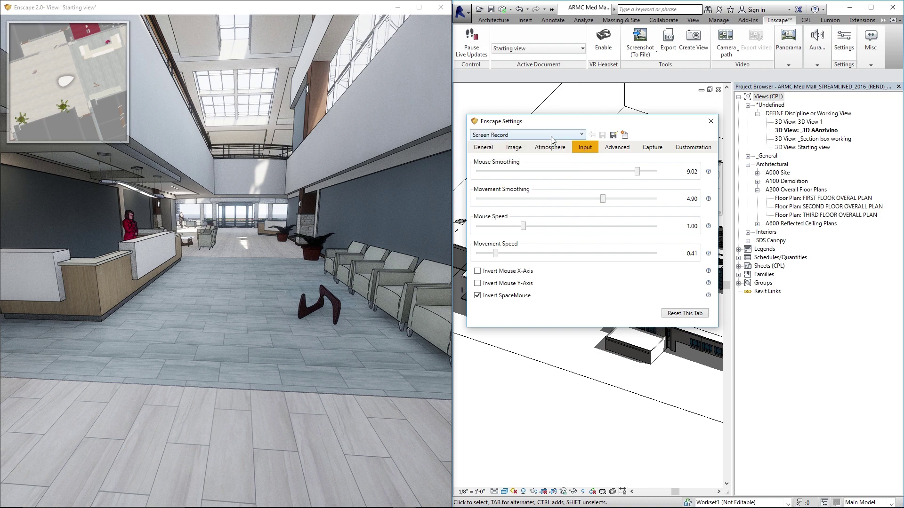
left_click(711, 122)
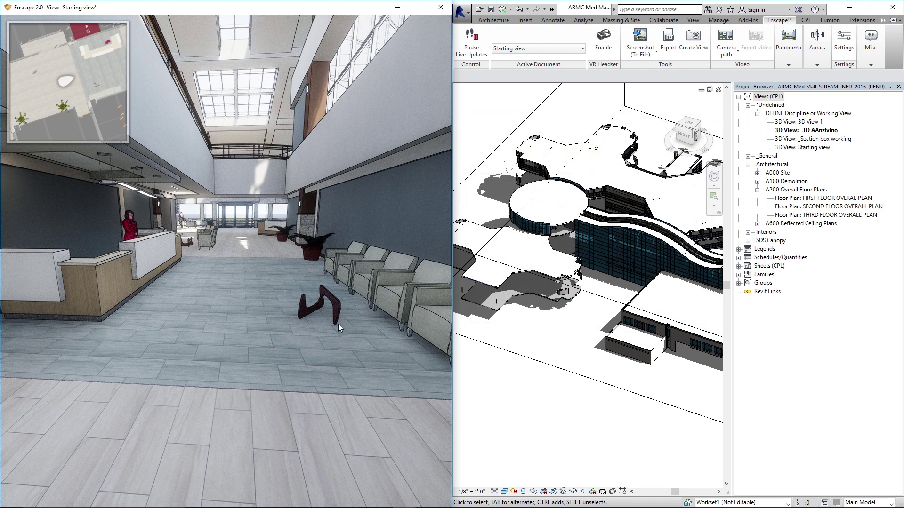
- Maximize the Enscape walkthrough window, minimize Revit, and bring the full-screen walkthrough back to the front
double_click(222, 10)
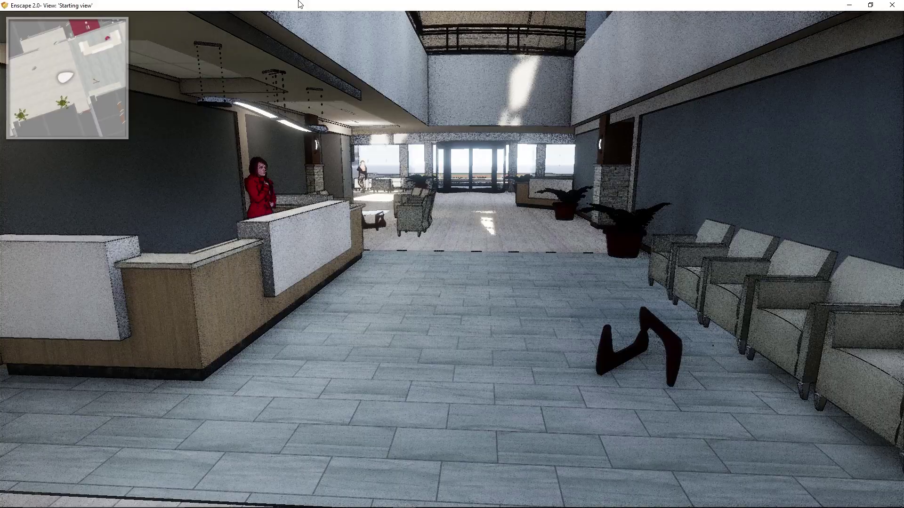
left_click(848, 9)
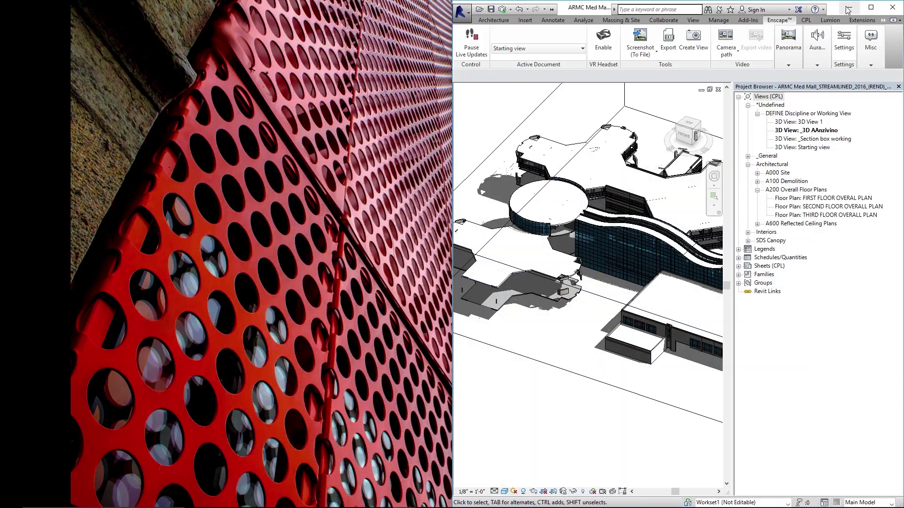
left_click(849, 9)
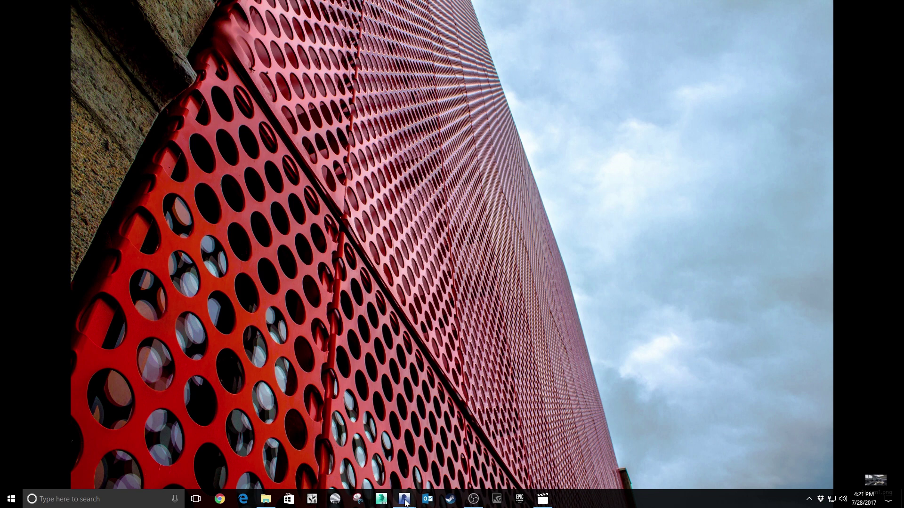
left_click(400, 470)
- Look up in the lobby, walk forward past the seating to the reception desk near the wheelchairs, and turn and sidestep there
left_click_drag(457, 244, 457, 150)
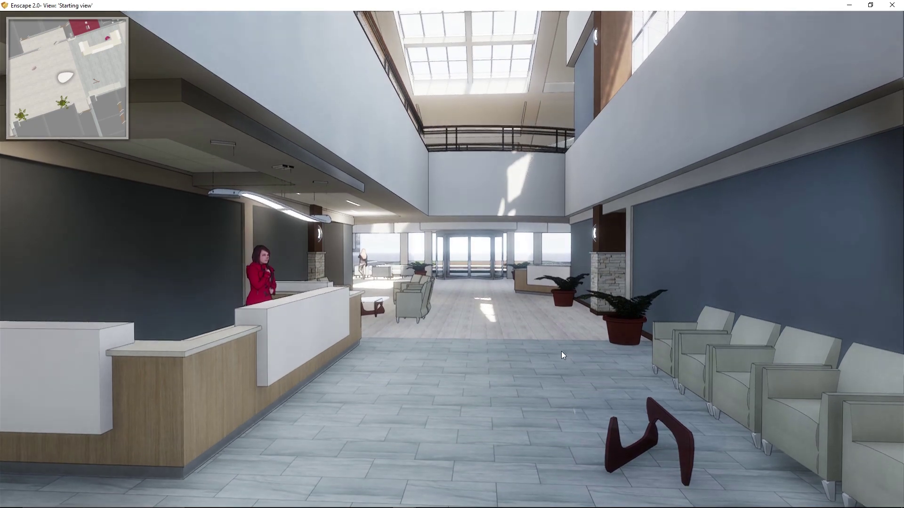
key("w")
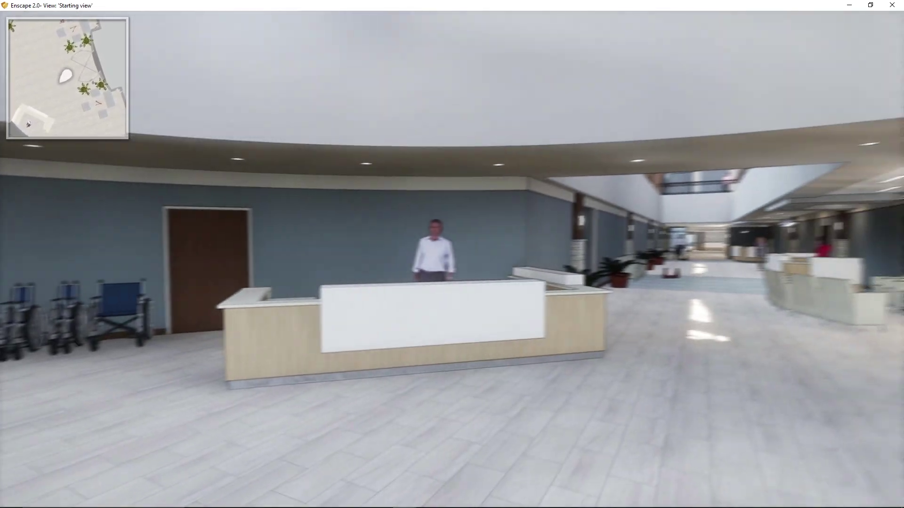
left_click_drag(419, 340, 538, 334)
key("d")
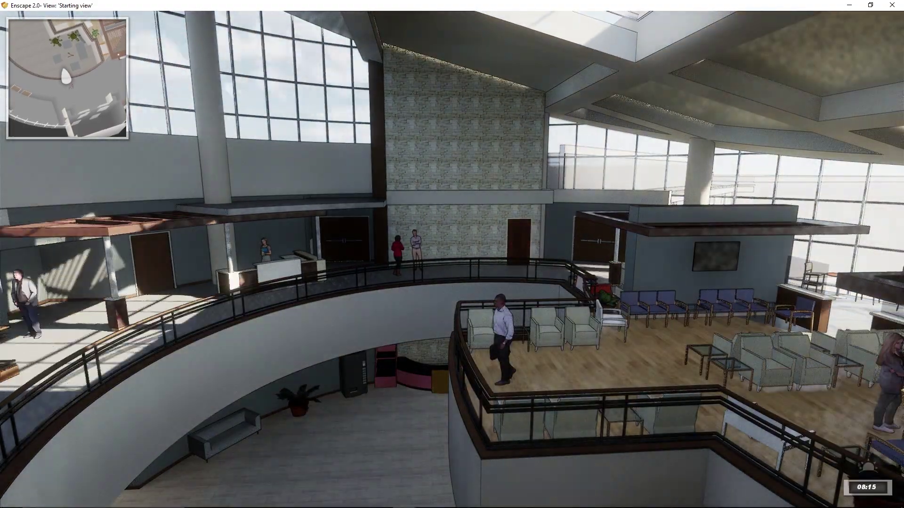
- Advance the time of day to 16:02 at the upper-level atrium overlook, and try turning and moving forward at faster speed
key("i")
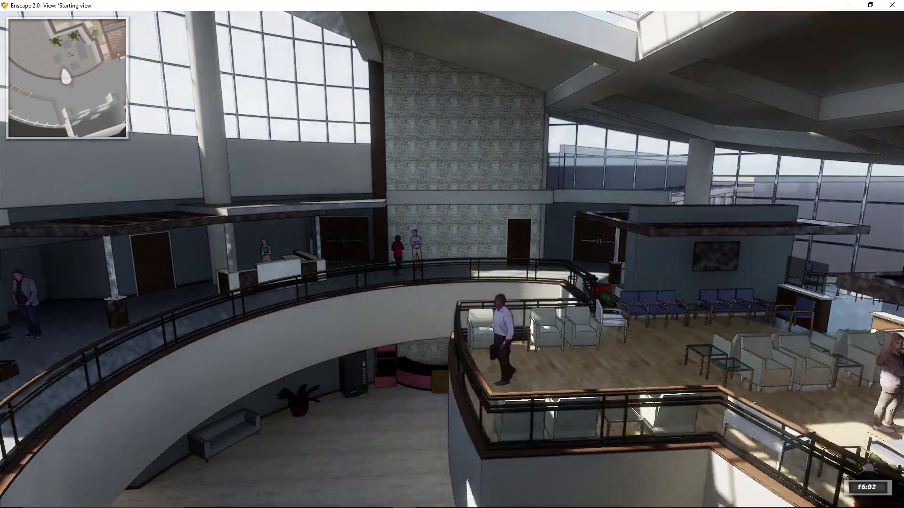
left_click_drag(427, 295, 708, 333)
key("shift+w")
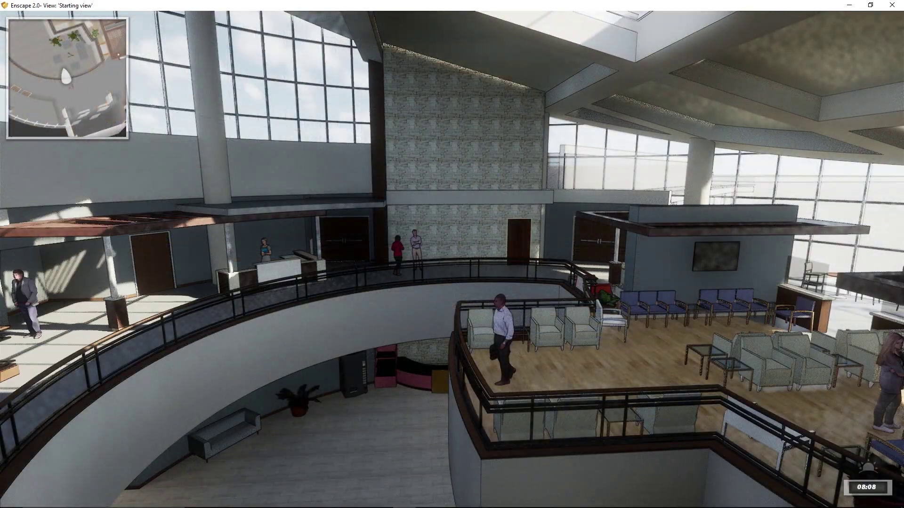
- Advance the sun's time of day from morning to 16:31 while viewing the upper-level waiting area across the atrium
key("i")
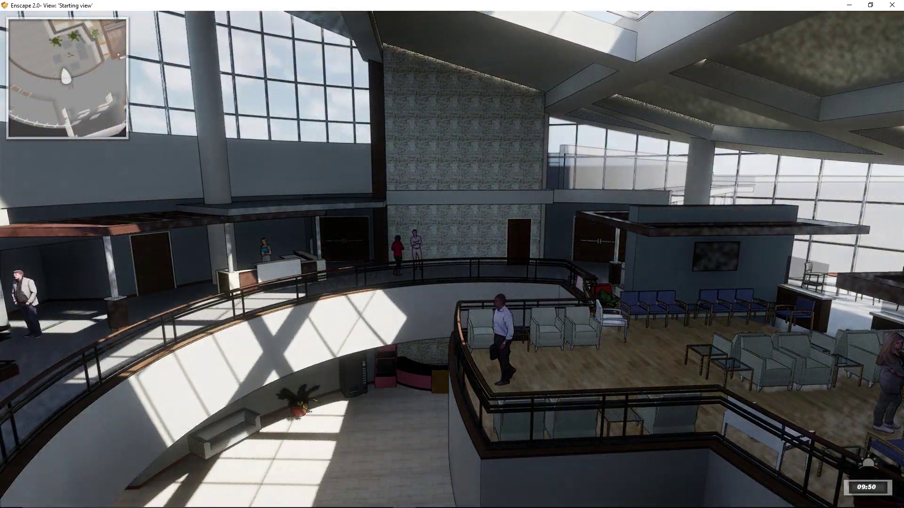
key("i")
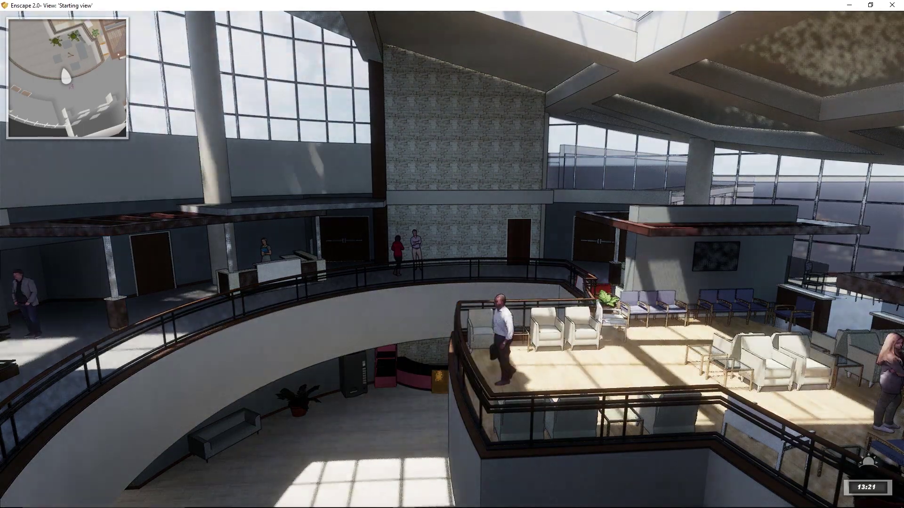
key("i")
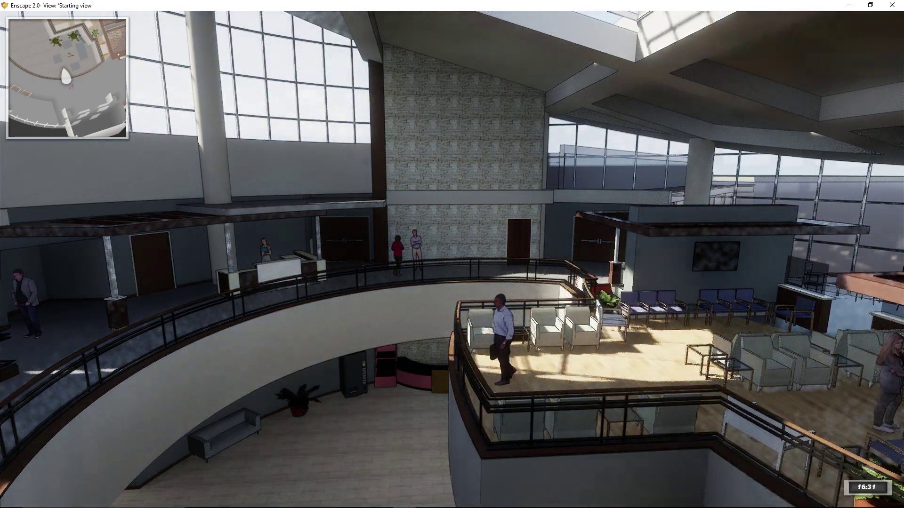